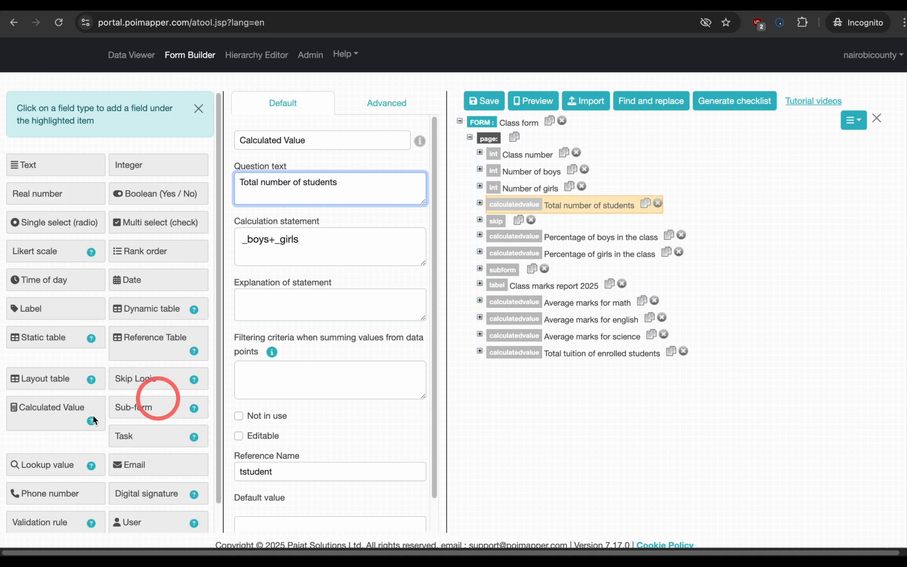
- Add a validation rule below the Total number of students field with the calculation statement _tstudent>=10
{"action": "scroll", "coordinate": [29, 432], "scroll_direction": "down", "scroll_amount": 1}
{"action": "left_click", "coordinate": [31, 493]}
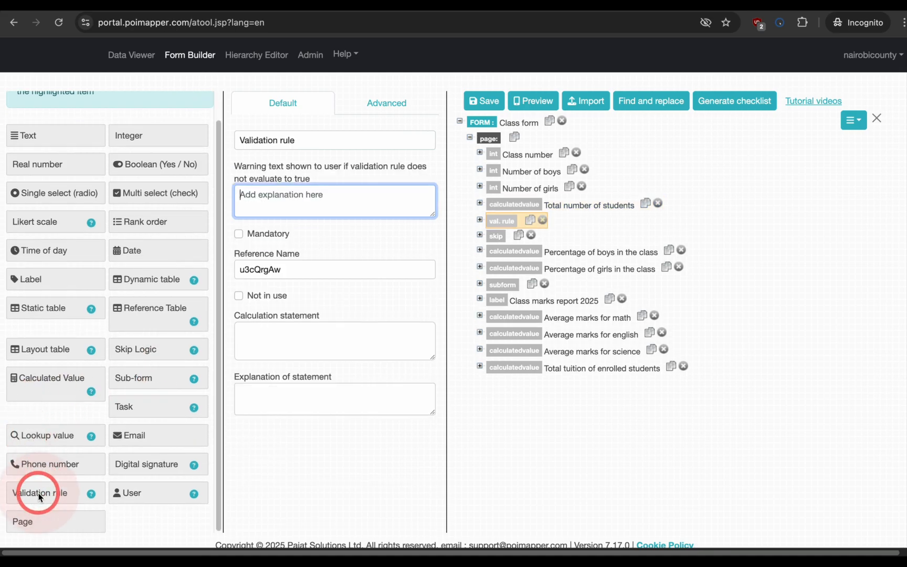
{"action": "left_click", "coordinate": [290, 339]}
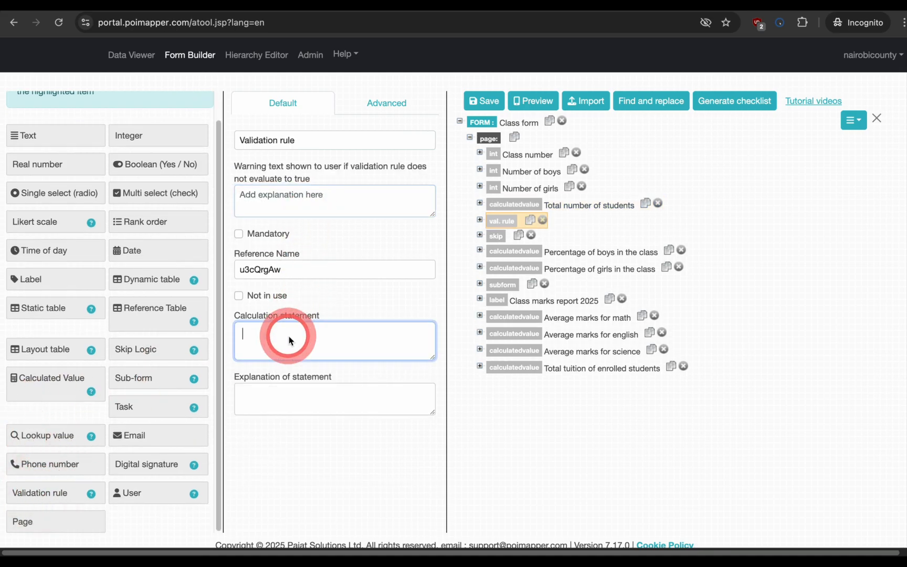
{"action": "type", "text": "_"}
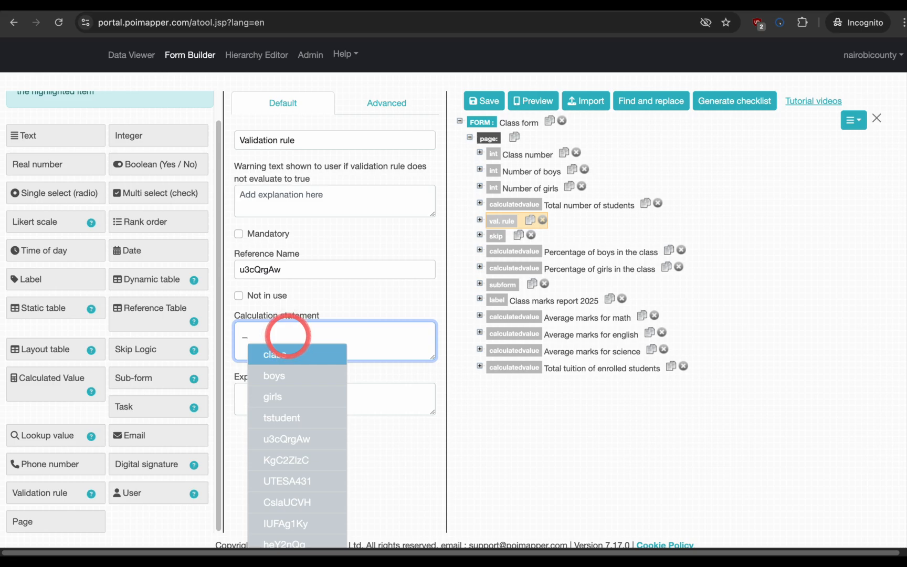
{"action": "type", "text": "t"}
{"action": "key", "text": "Return"}
{"action": "type", "text": ">"}
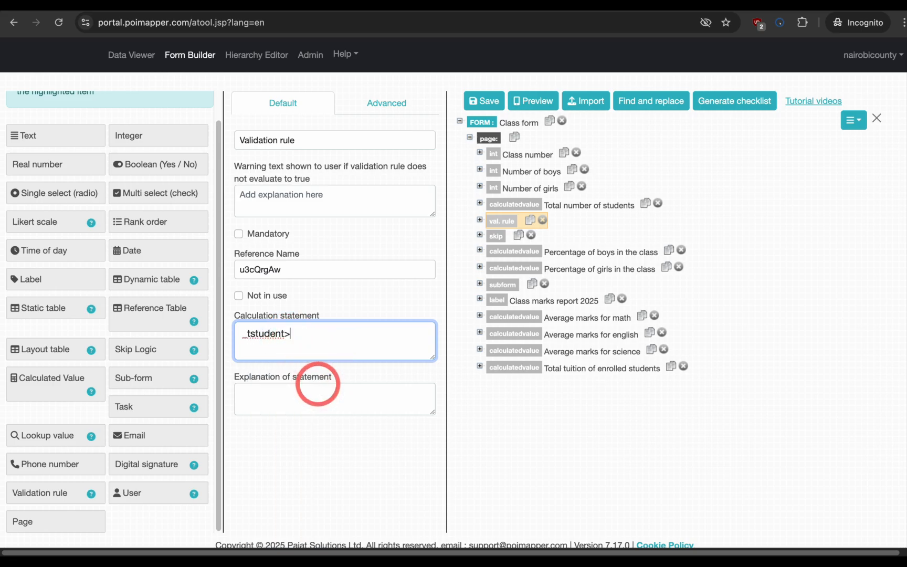
{"action": "type", "text": "=10"}
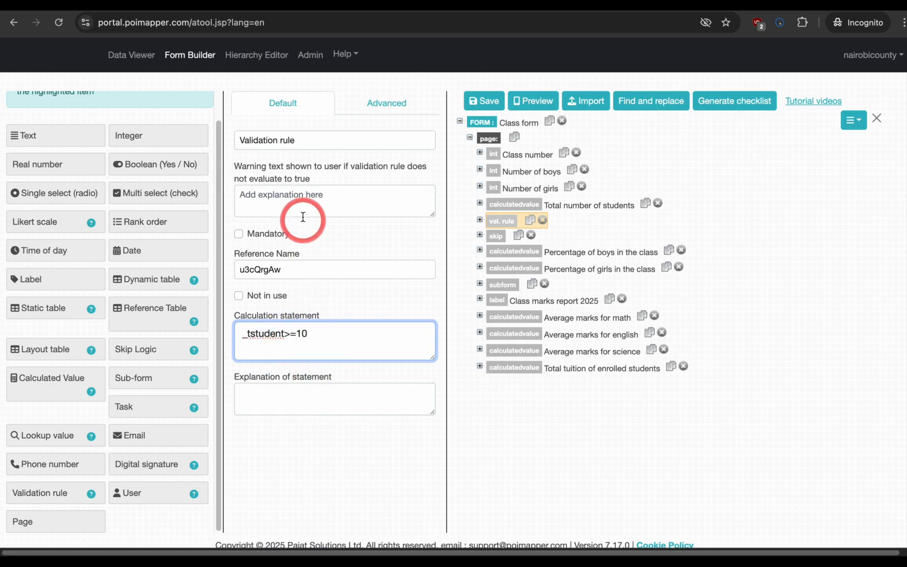
- Set the validation rule's warning text to "A class cannot have less than 10 students" and save the form
{"action": "left_click", "coordinate": [300, 203]}
{"action": "type", "text": "A class "}
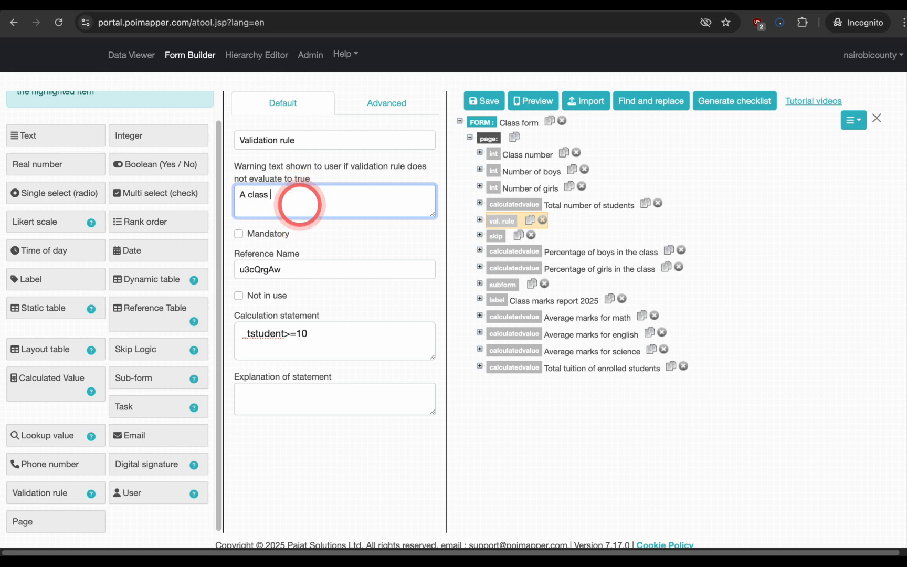
{"action": "type", "text": "cannot"}
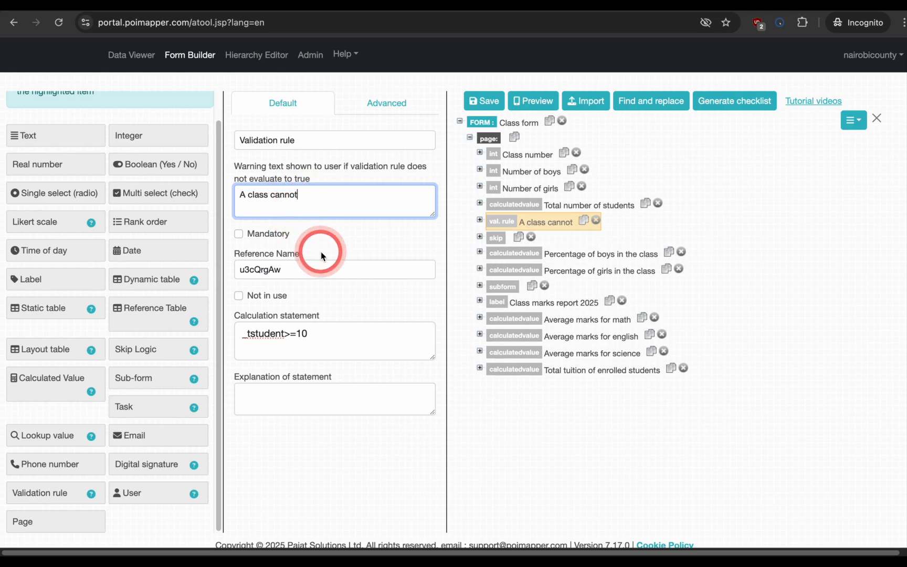
{"action": "type", "text": " have les"}
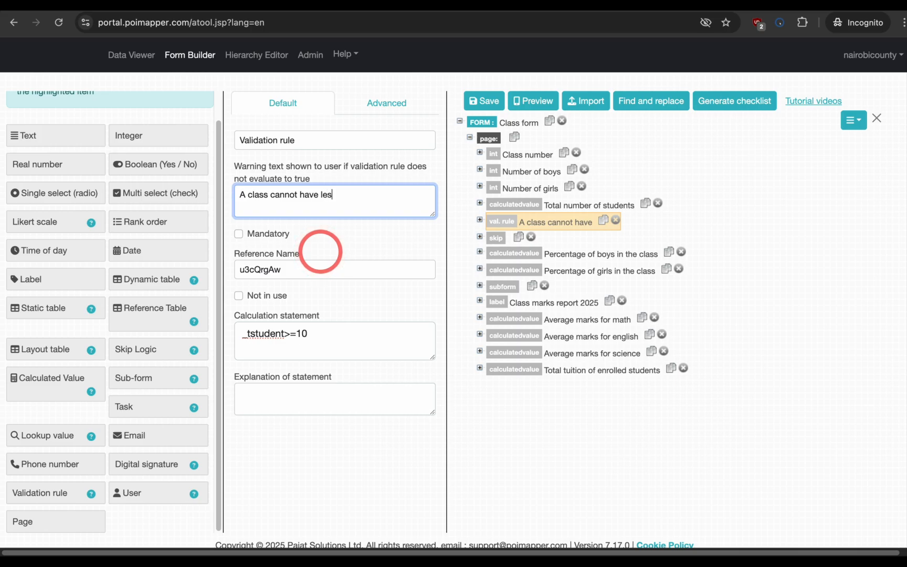
{"action": "type", "text": "s than 10 students"}
{"action": "left_click", "coordinate": [472, 104]}
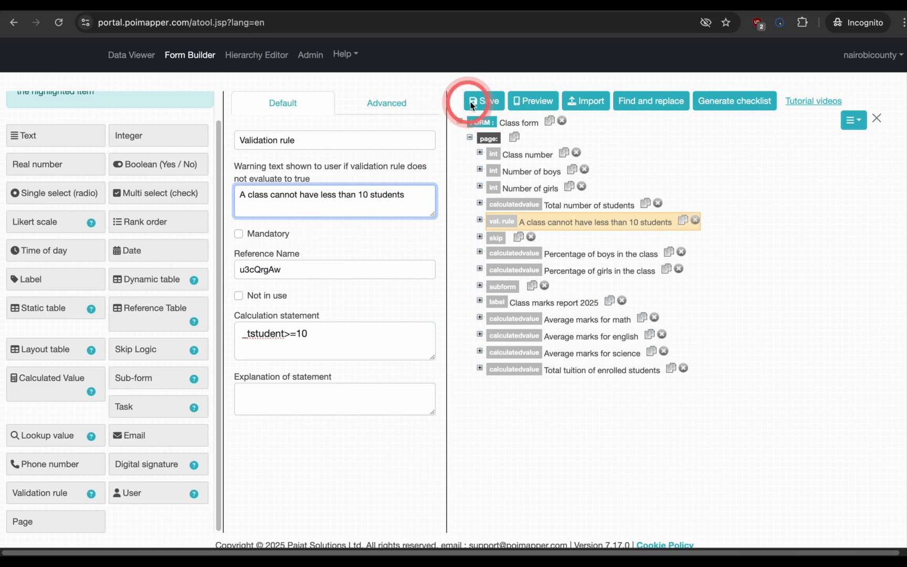
- Add a new Class form entry in the Data Viewer with 4 boys and 4 girls
{"action": "left_click", "coordinate": [140, 55]}
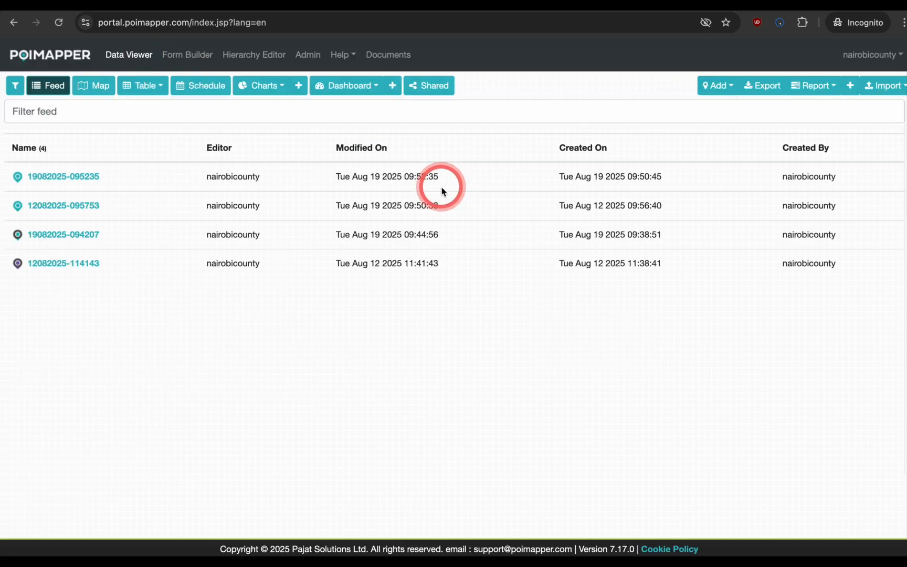
{"action": "left_click", "coordinate": [702, 88]}
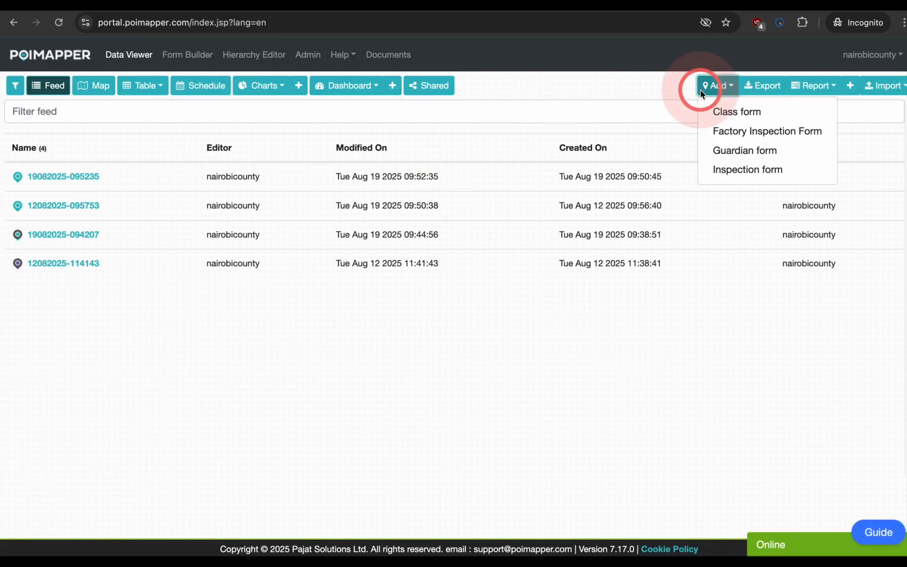
{"action": "left_click", "coordinate": [719, 111]}
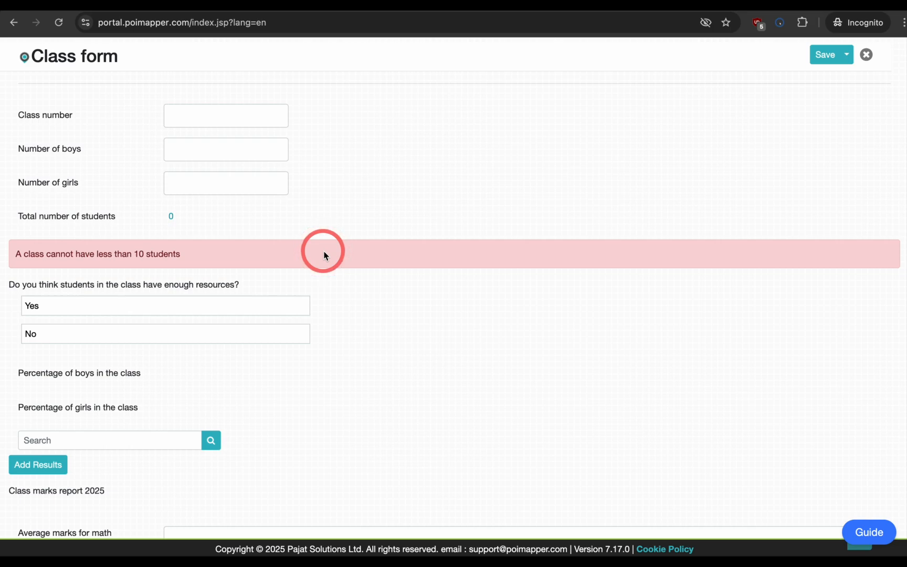
{"action": "left_click", "coordinate": [218, 159]}
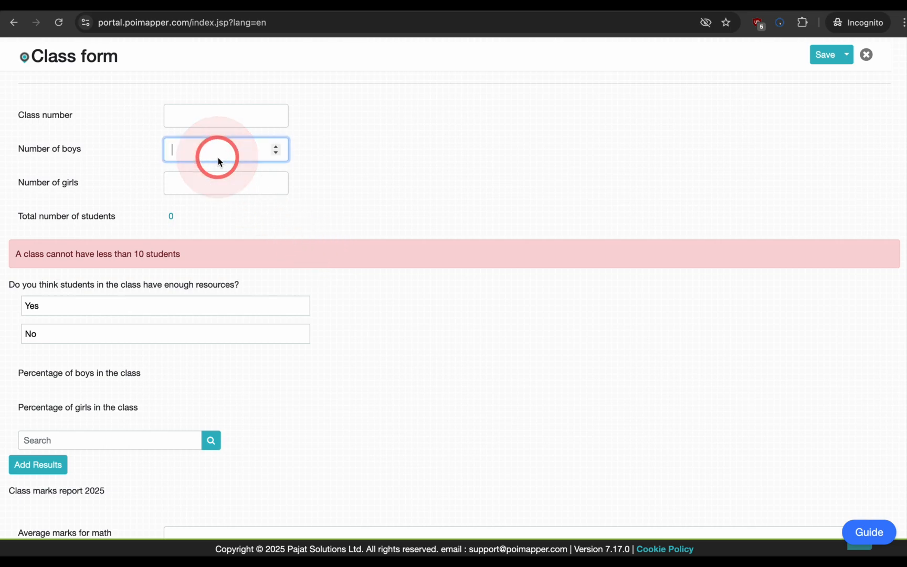
{"action": "type", "text": "4"}
{"action": "left_click", "coordinate": [208, 187]}
{"action": "type", "text": "4"}
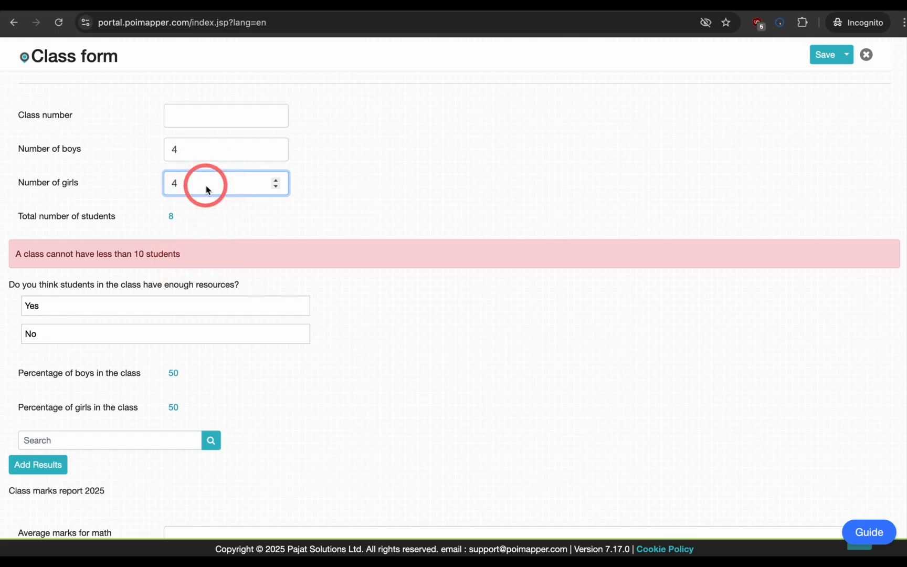
- Test the validation rule by changing the number of girls to 6 and back to 4
{"action": "key", "text": "BackSpace"}
{"action": "type", "text": "6"}
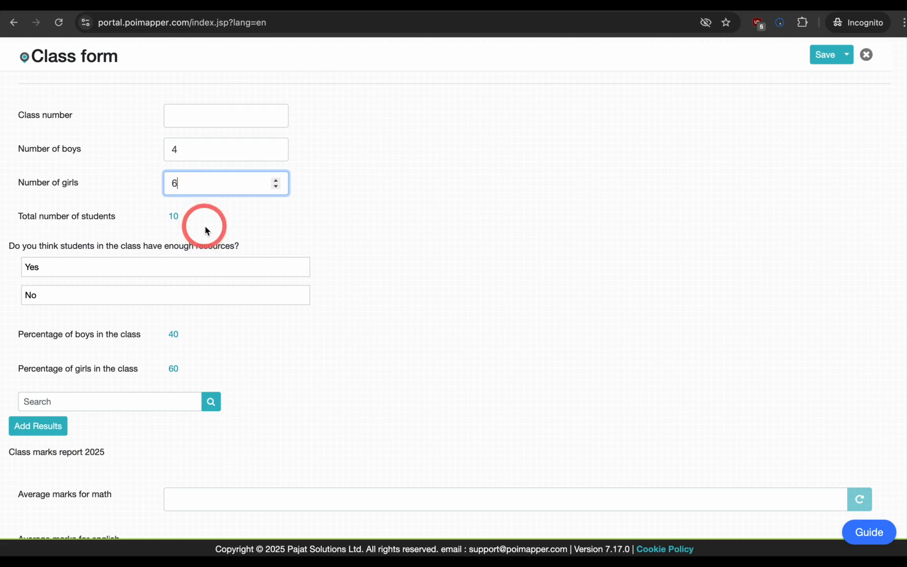
{"action": "key", "text": "BackSpace"}
{"action": "type", "text": "4"}
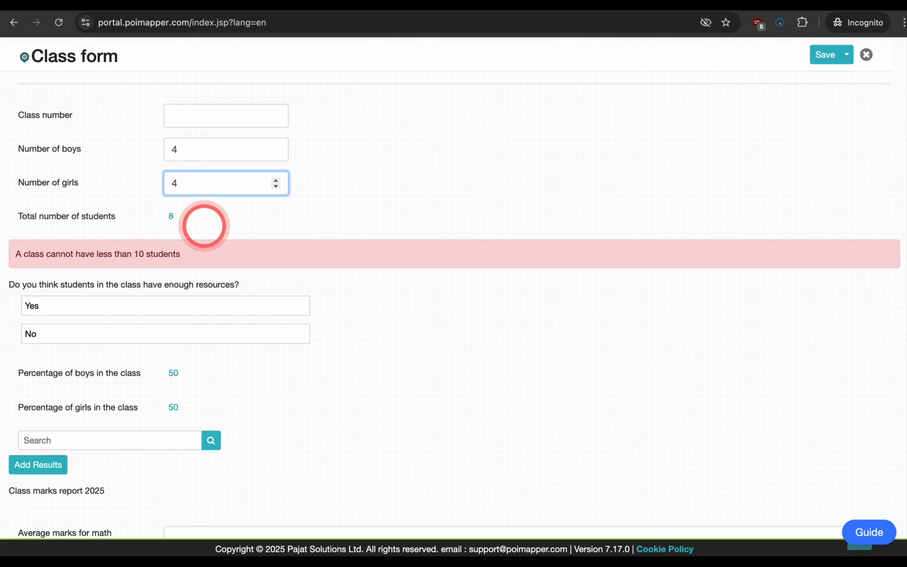
- Save the Class form entry with its data and close it, returning to the feed
{"action": "left_click", "coordinate": [822, 55]}
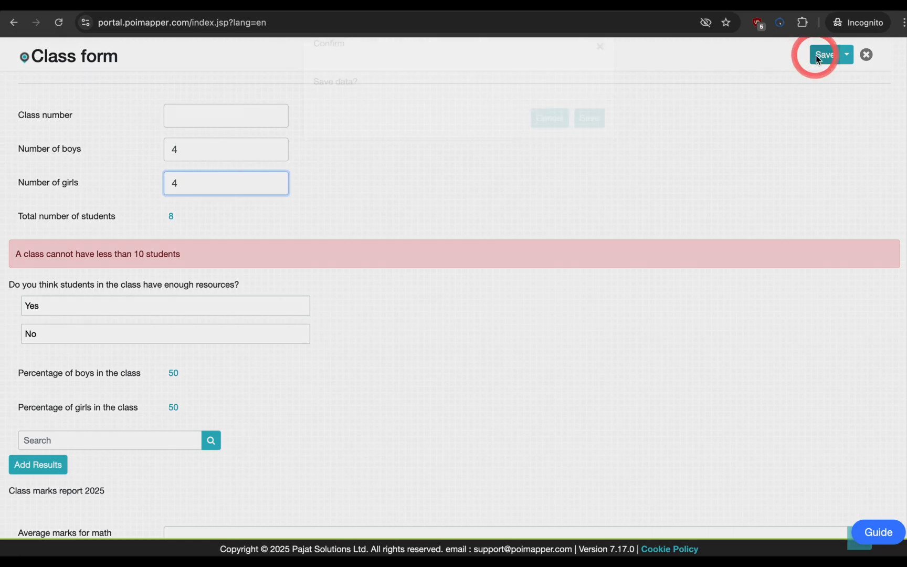
{"action": "left_click", "coordinate": [590, 147]}
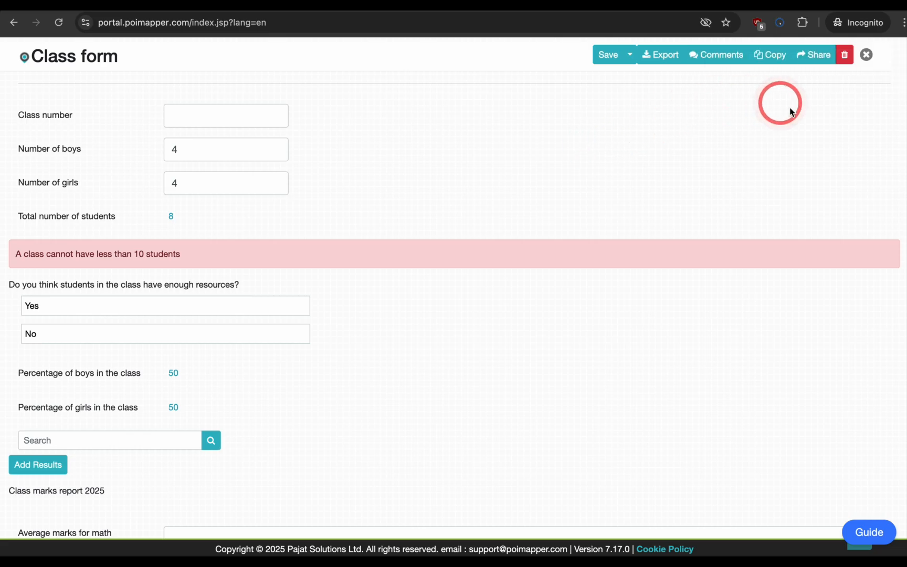
{"action": "left_click", "coordinate": [866, 55]}
{"action": "left_click", "coordinate": [593, 146]}
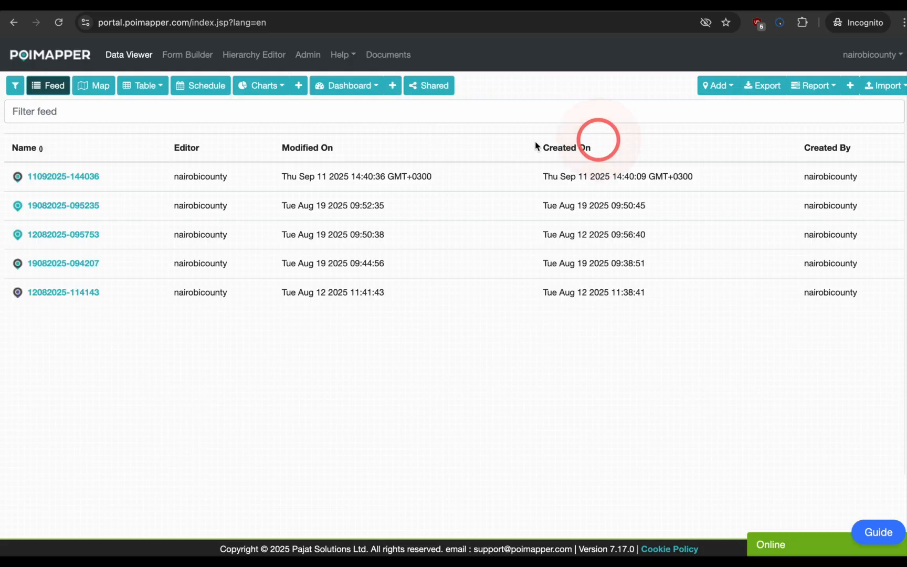
- Reopen the Class form in the Form Builder, make its validation rule mandatory, and save the form
{"action": "left_click", "coordinate": [198, 55]}
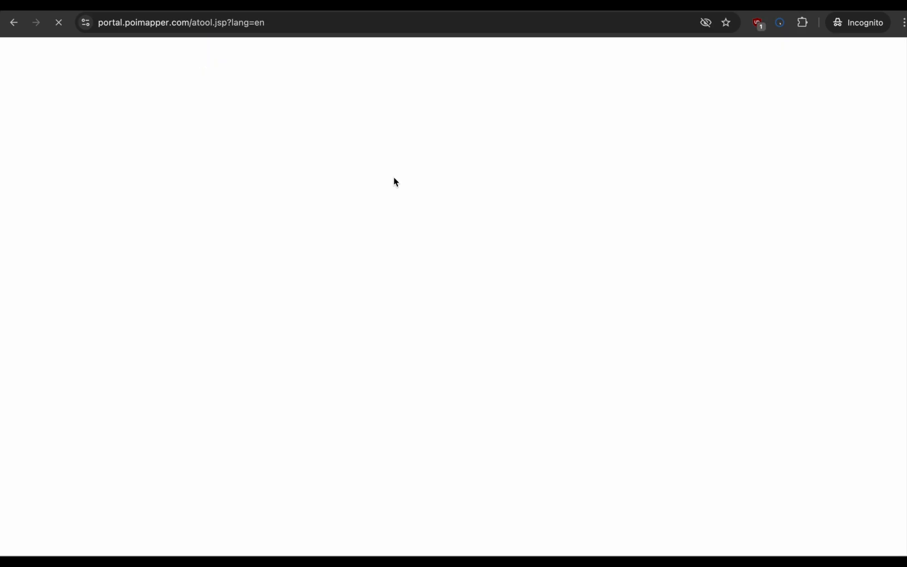
{"action": "left_click", "coordinate": [380, 171]}
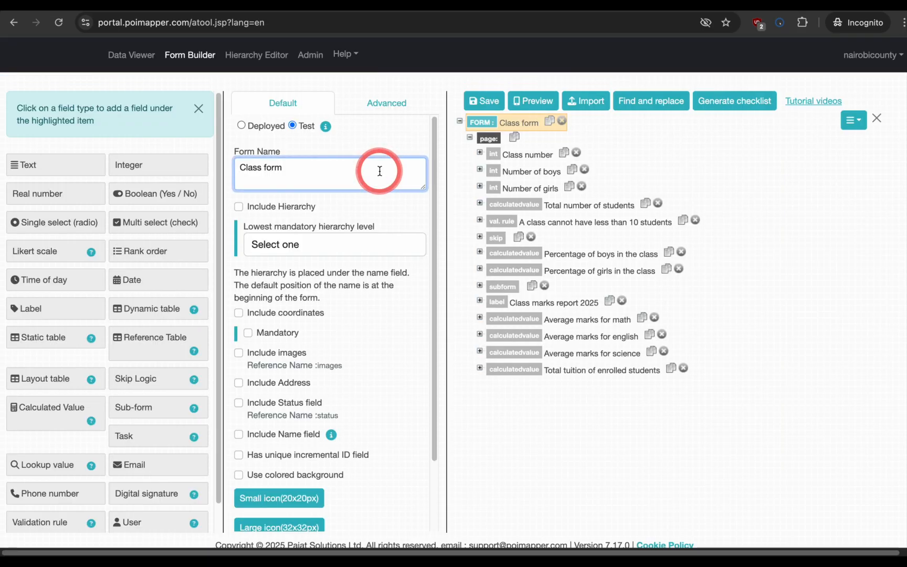
{"action": "left_click", "coordinate": [500, 222]}
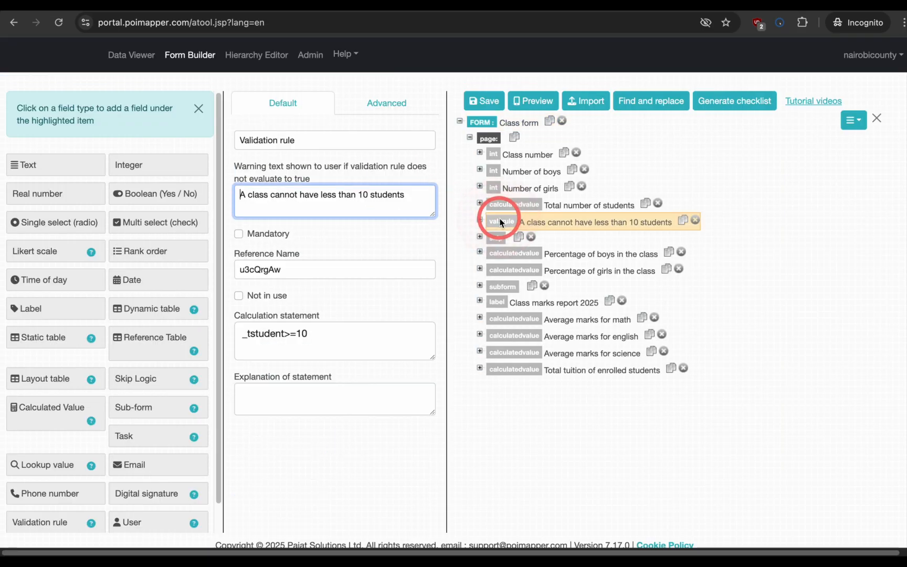
{"action": "left_click", "coordinate": [250, 235]}
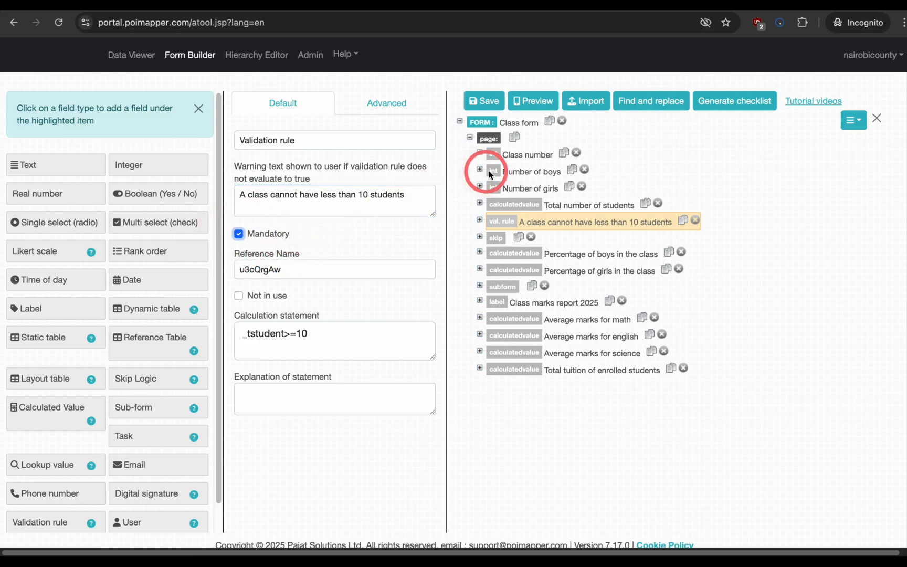
{"action": "left_click", "coordinate": [486, 102]}
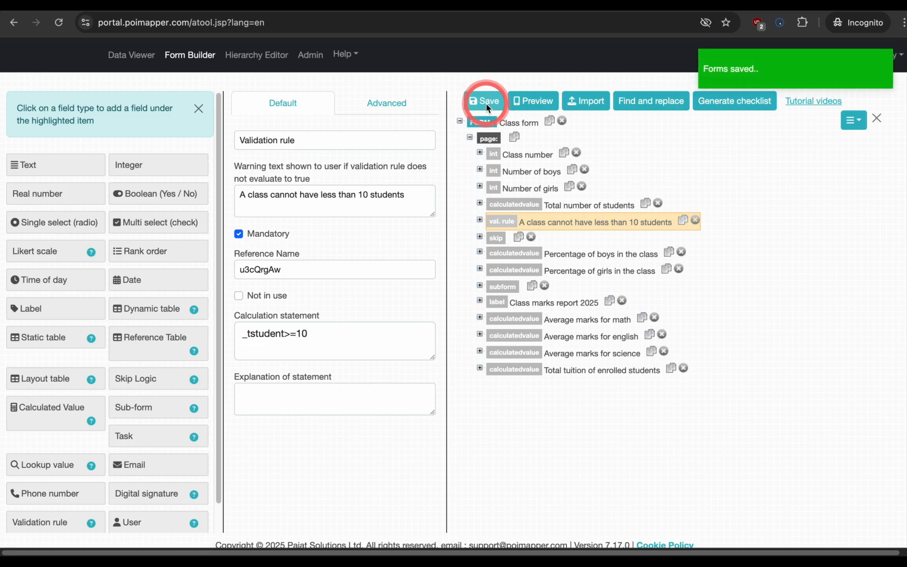
- Add another Class form entry in the Data Viewer with 5 boys and 4 girls, and try to save it
{"action": "left_click", "coordinate": [128, 55]}
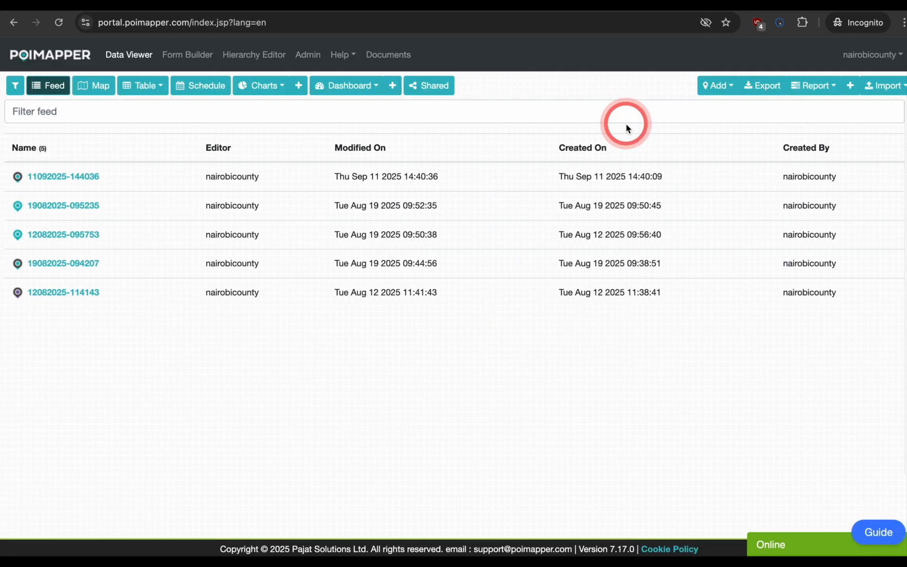
{"action": "left_click", "coordinate": [710, 89]}
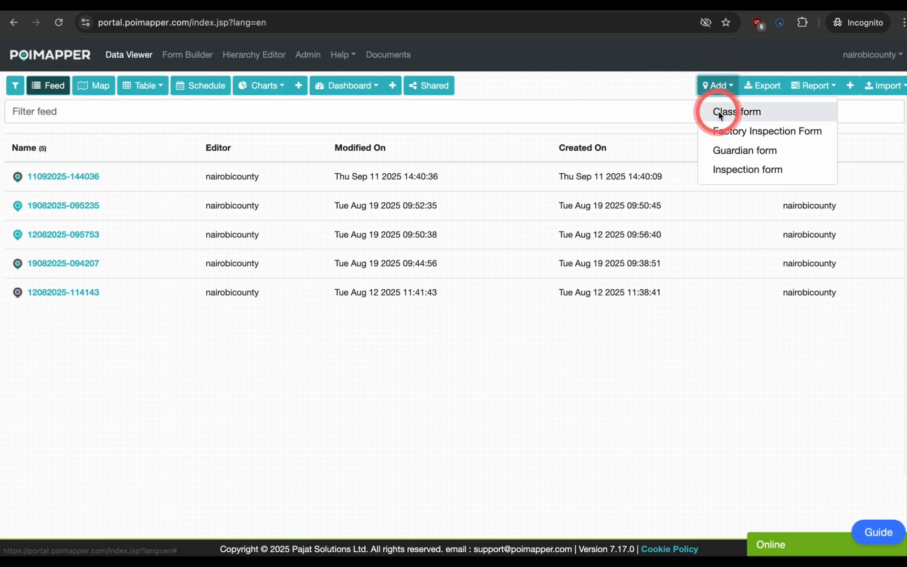
{"action": "left_click", "coordinate": [718, 112]}
{"action": "left_click", "coordinate": [227, 158]}
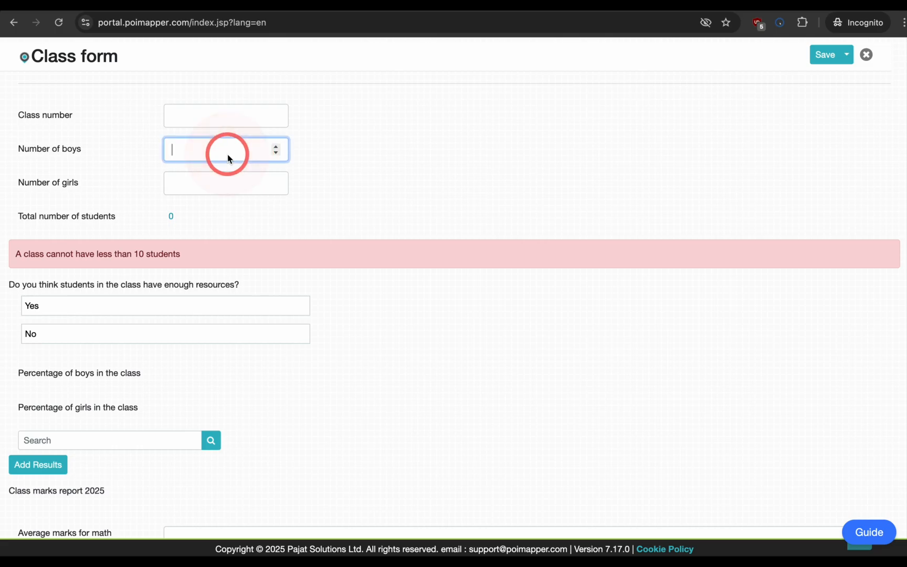
{"action": "type", "text": "5"}
{"action": "left_click", "coordinate": [219, 180]}
{"action": "type", "text": "4"}
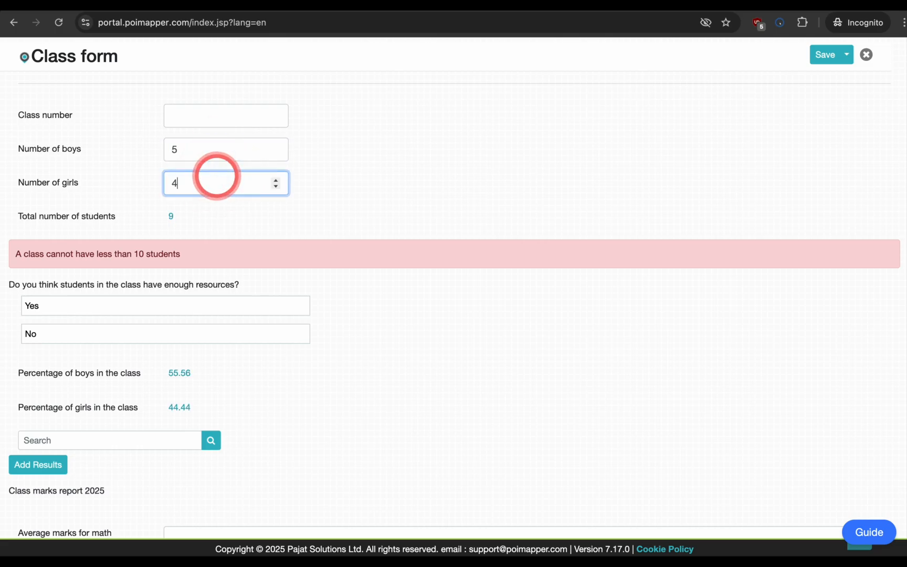
{"action": "left_click", "coordinate": [822, 58]}
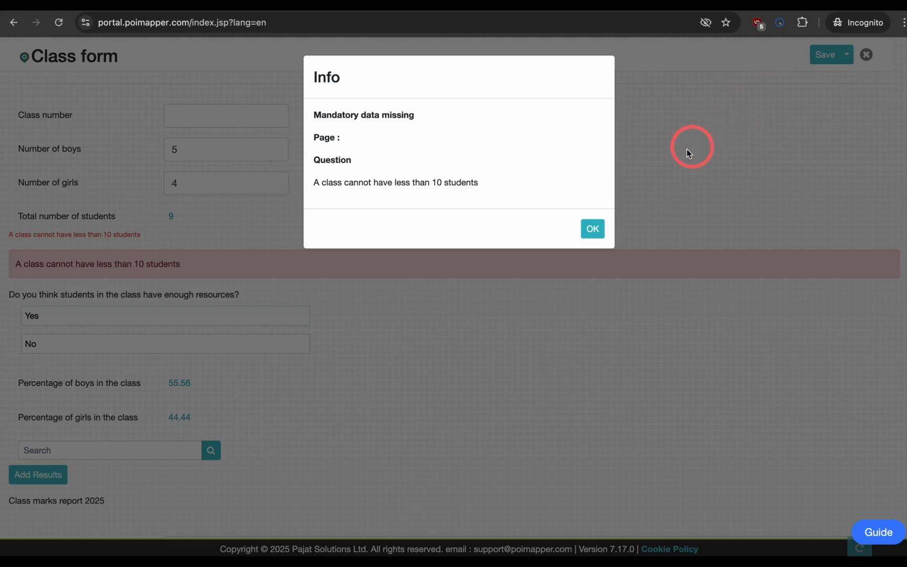
{"action": "left_click", "coordinate": [591, 228]}
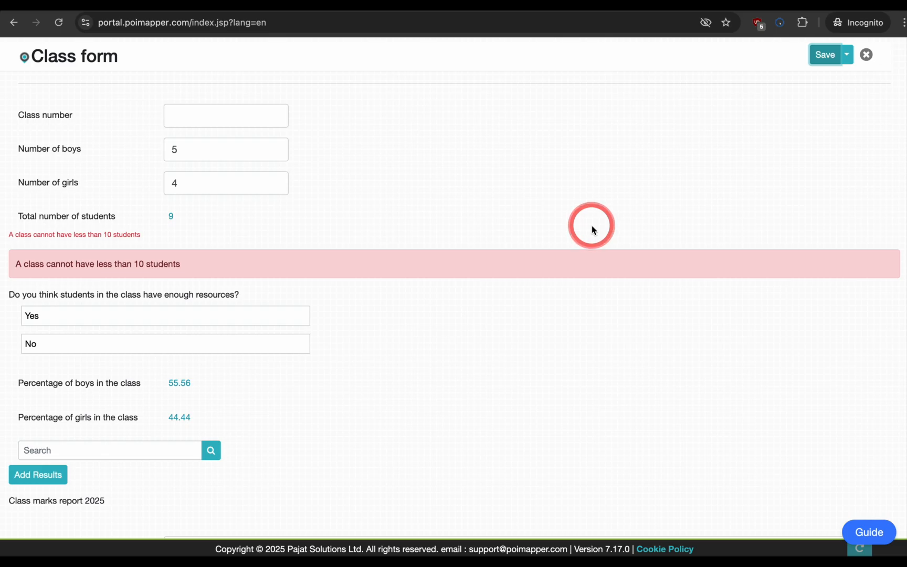
- Set the number of girls to 5 and save the Class form entry
{"action": "left_click", "coordinate": [220, 180]}
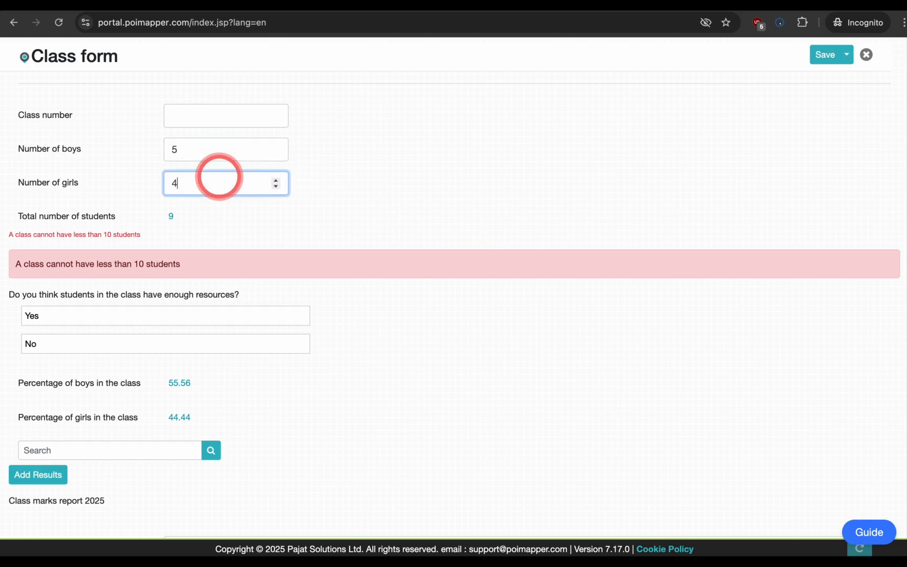
{"action": "key", "text": "BackSpace"}
{"action": "type", "text": "5"}
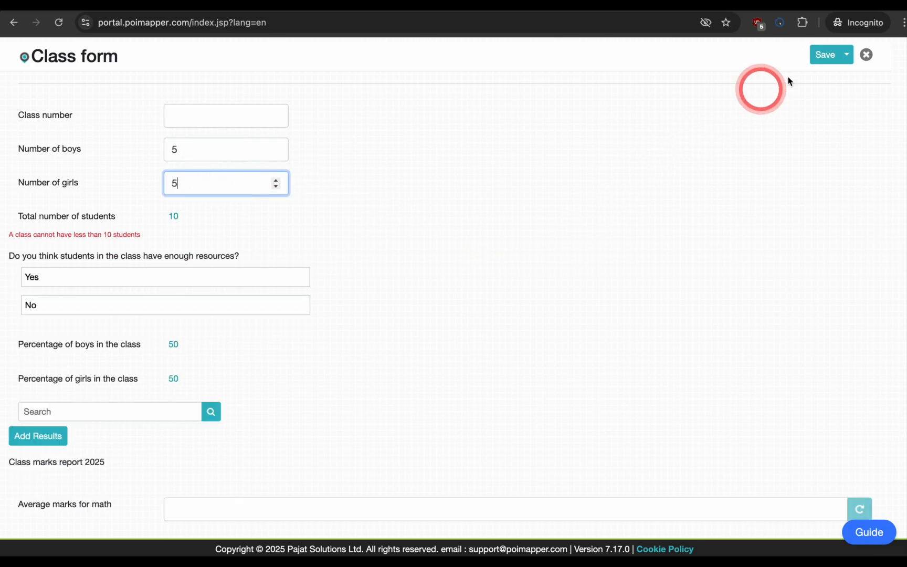
{"action": "left_click", "coordinate": [822, 55]}
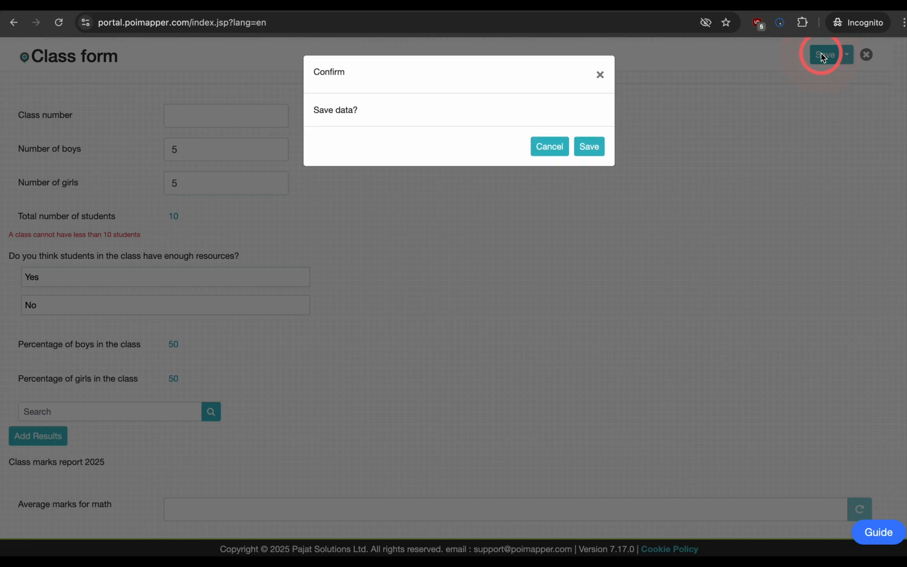
{"action": "left_click", "coordinate": [598, 146]}
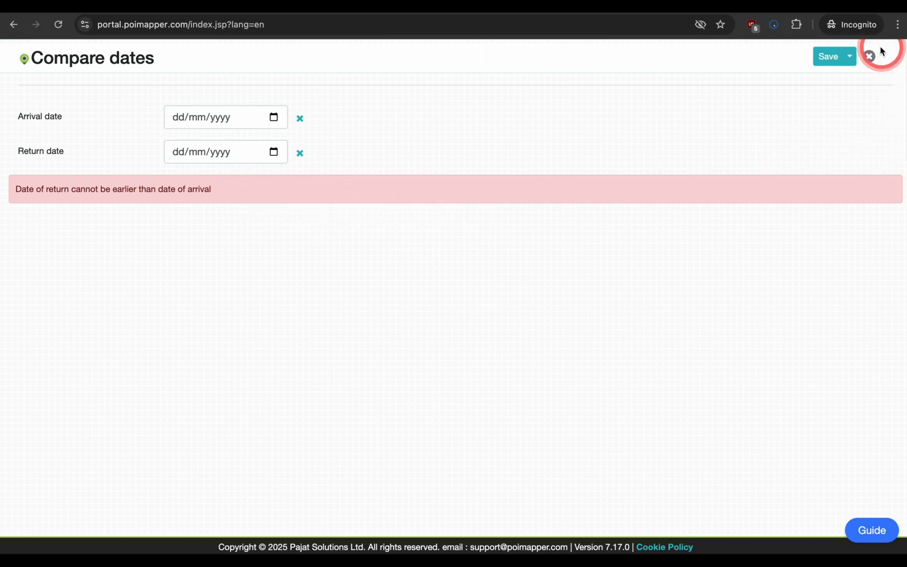
- Close the blank Compare dates entry and return to the Data Viewer feed
{"action": "left_click", "coordinate": [870, 56]}
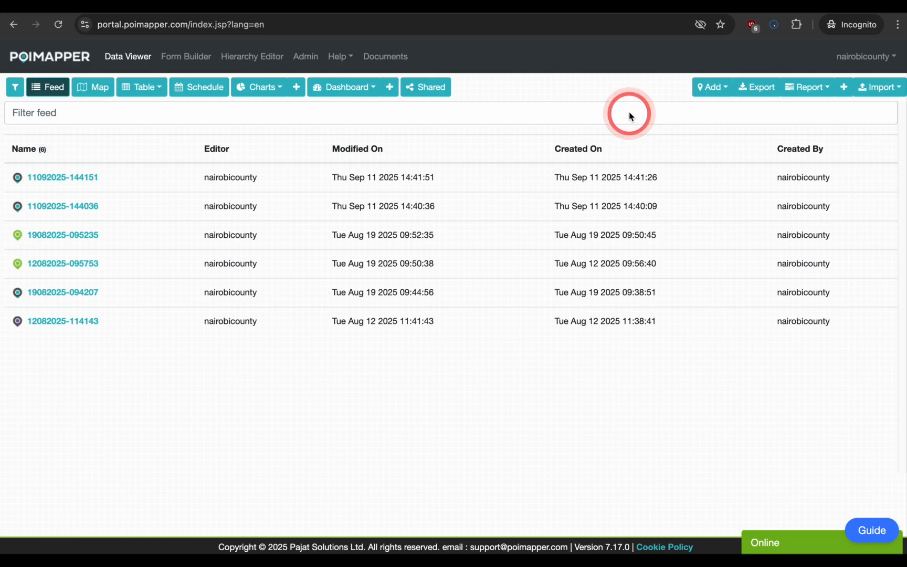
- Open the Compare dates form in the Form Builder and set the Return date field's default value to 0
{"action": "left_click", "coordinate": [190, 57]}
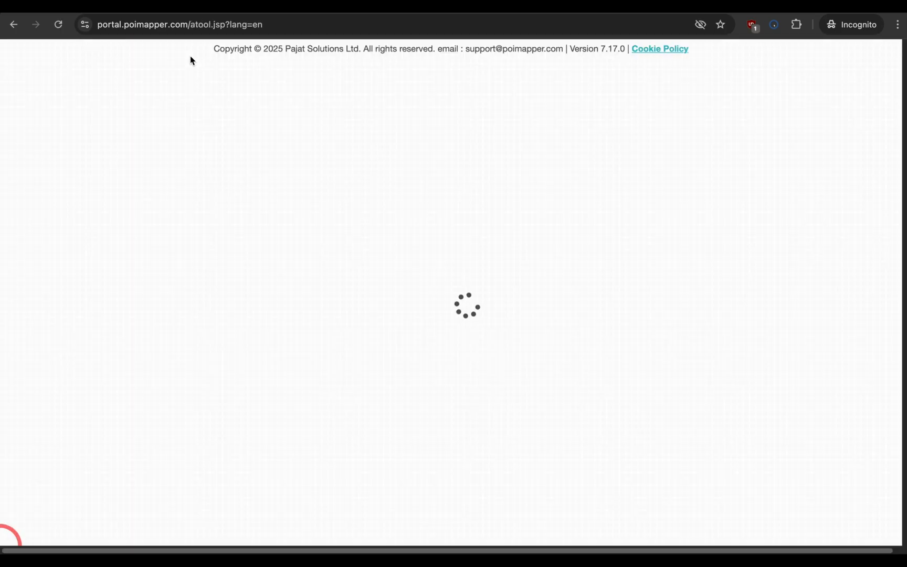
{"action": "left_click", "coordinate": [479, 182]}
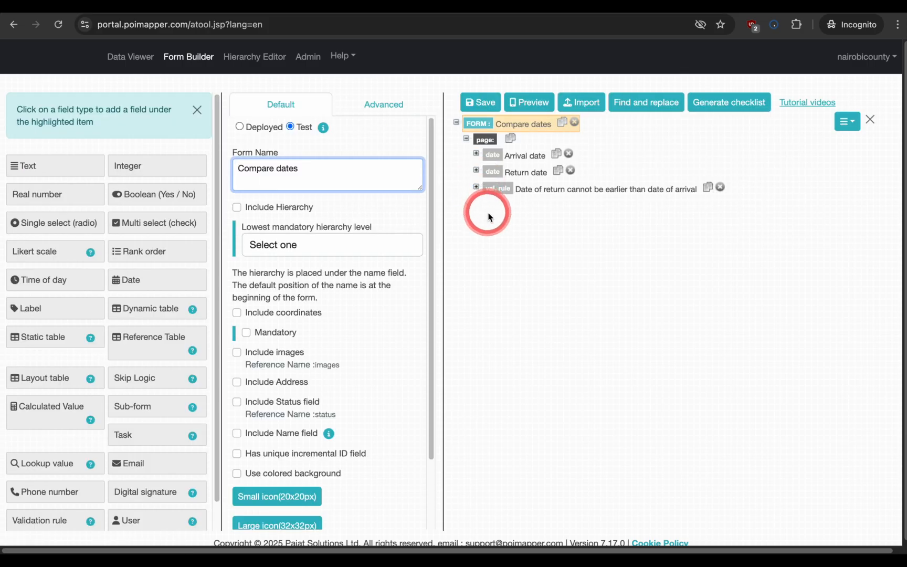
{"action": "left_click", "coordinate": [526, 171]}
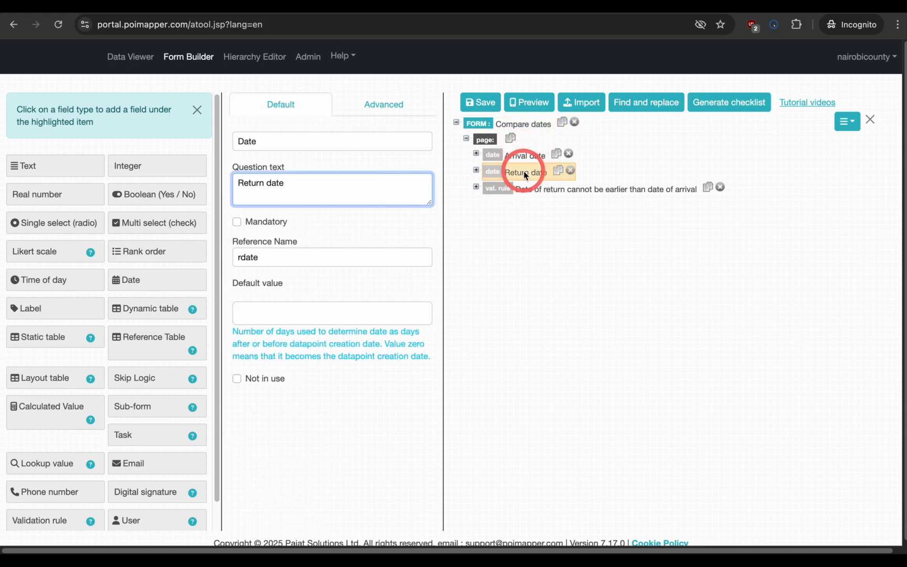
{"action": "left_click", "coordinate": [305, 314]}
{"action": "type", "text": "0"}
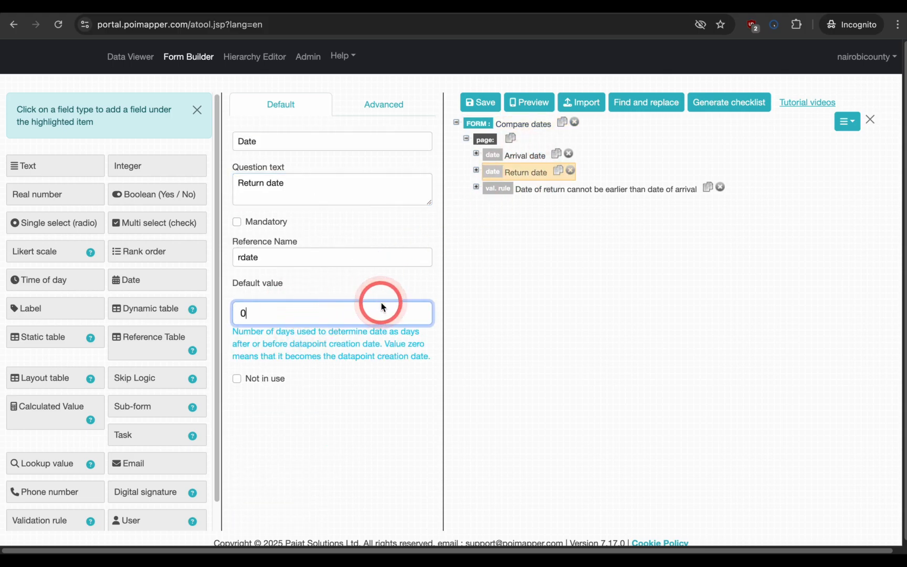
{"action": "left_click", "coordinate": [497, 241]}
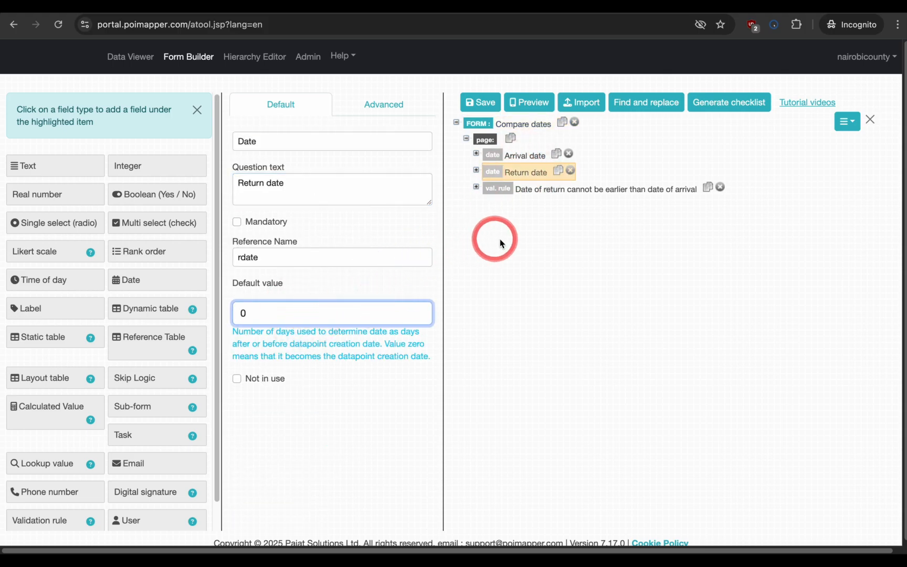
- Change the return-date validation rule's calculation statement to "!_adate || (moment(_rdate) >= moment(_adate))" and save the form
{"action": "left_click", "coordinate": [549, 188]}
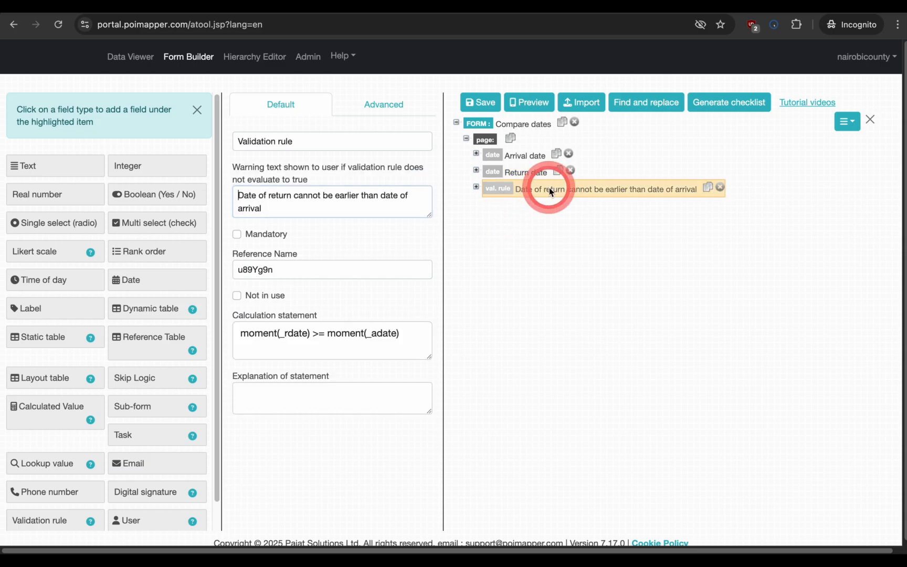
{"action": "left_click", "coordinate": [241, 335]}
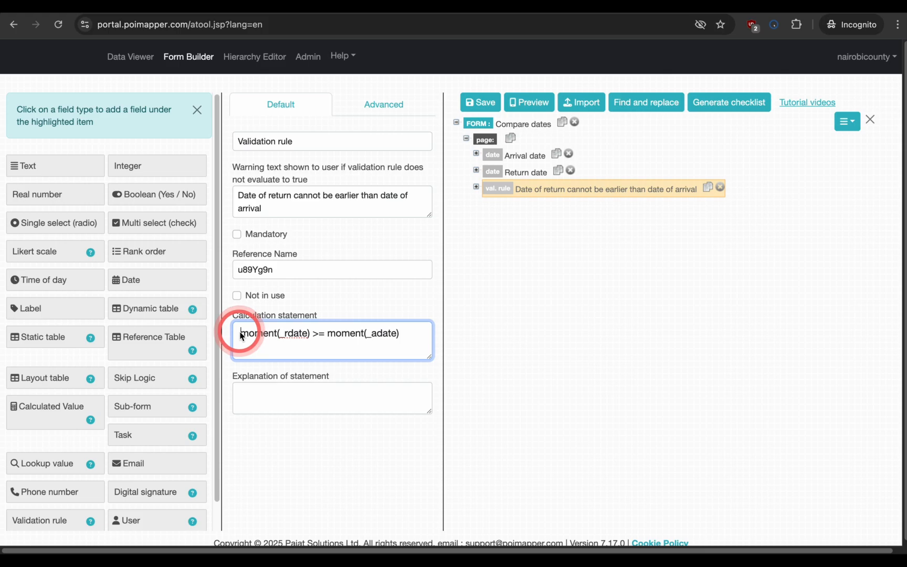
{"action": "type", "text": "!_"}
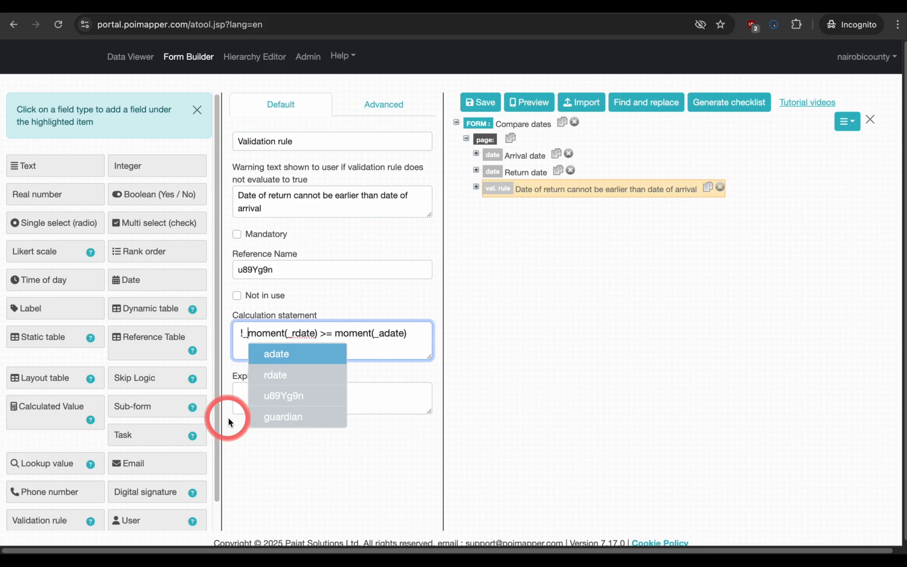
{"action": "key", "text": "Return"}
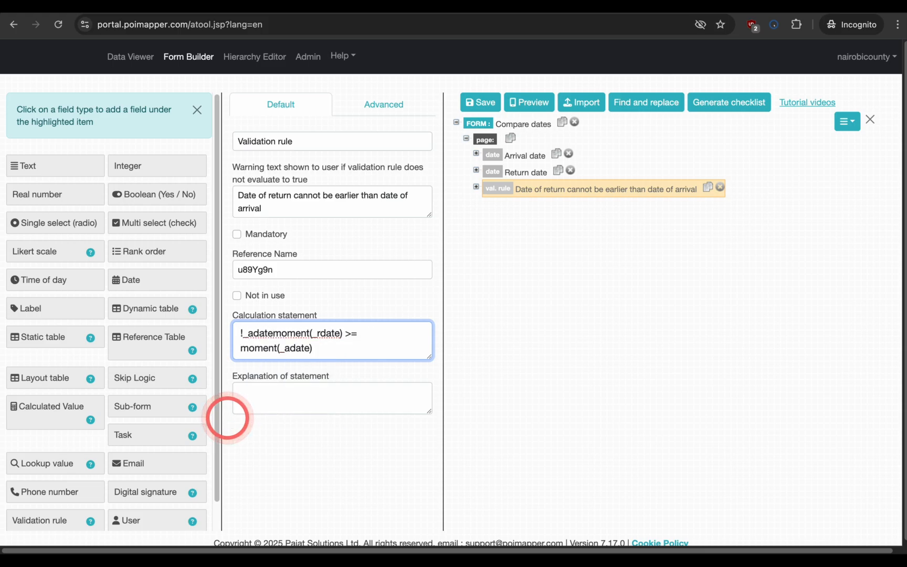
{"action": "type", "text": "|| "}
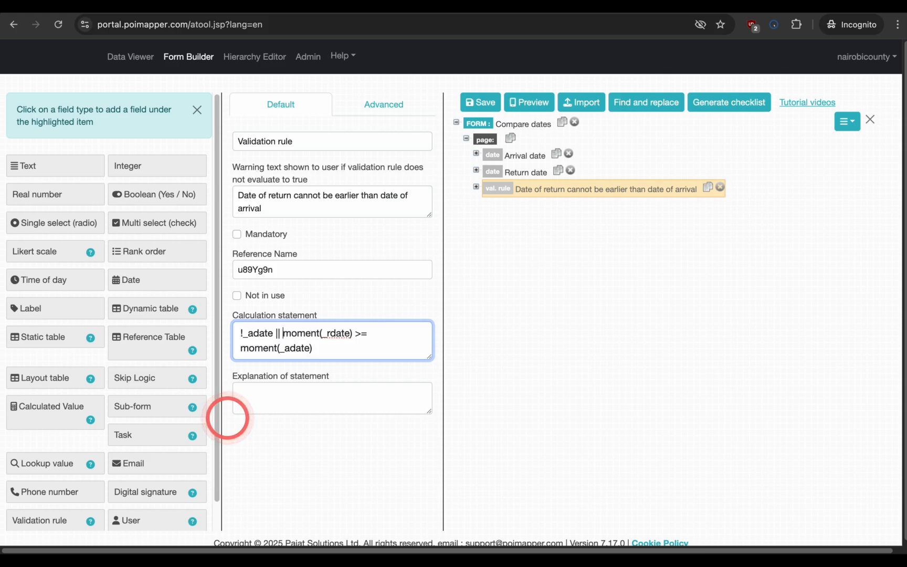
{"action": "type", "text": "("}
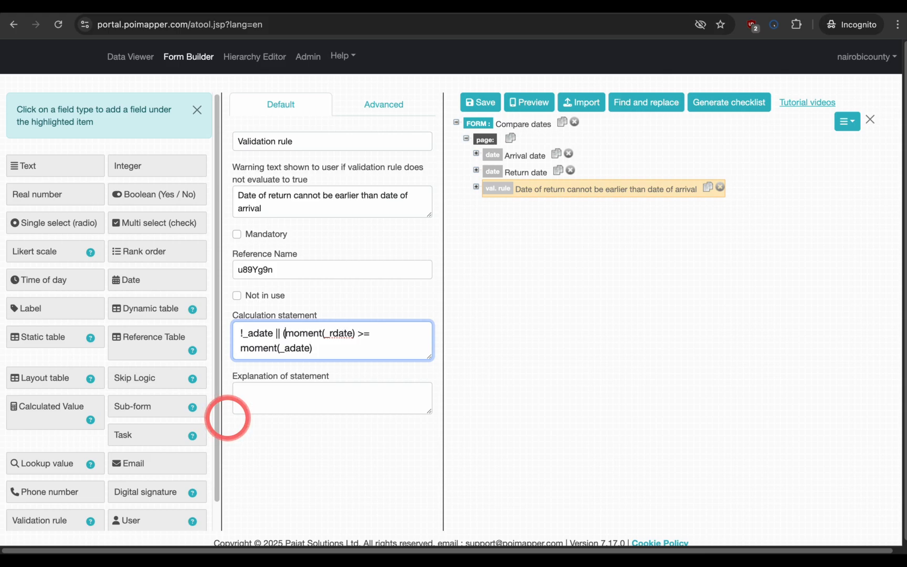
{"action": "left_click", "coordinate": [335, 350]}
{"action": "type", "text": ")"}
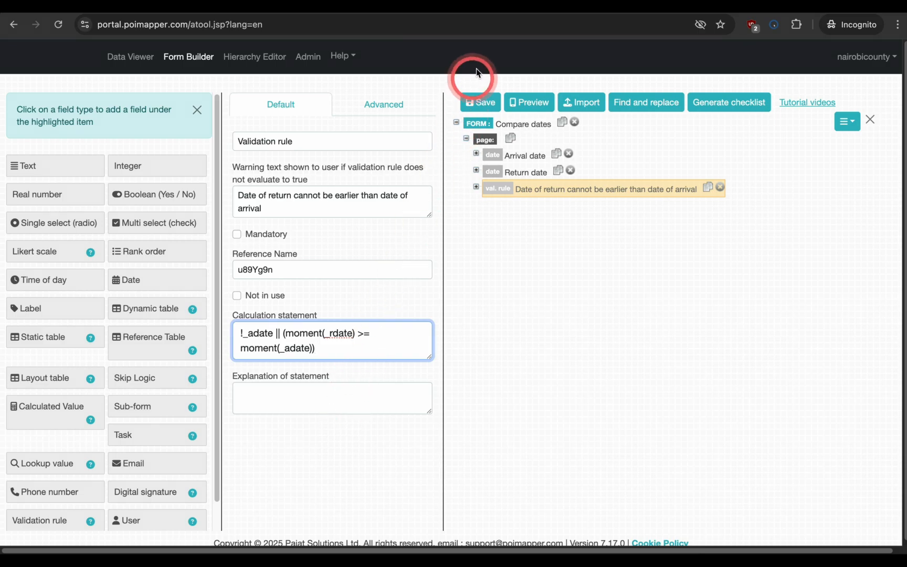
{"action": "left_click", "coordinate": [479, 102]}
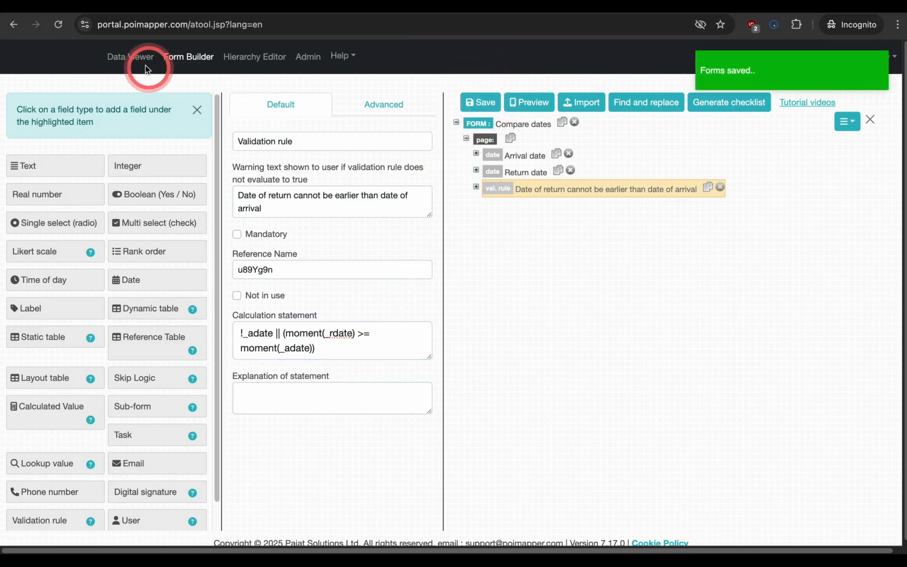
- Start a new Compare dates entry in the Data Viewer
{"action": "left_click", "coordinate": [121, 60]}
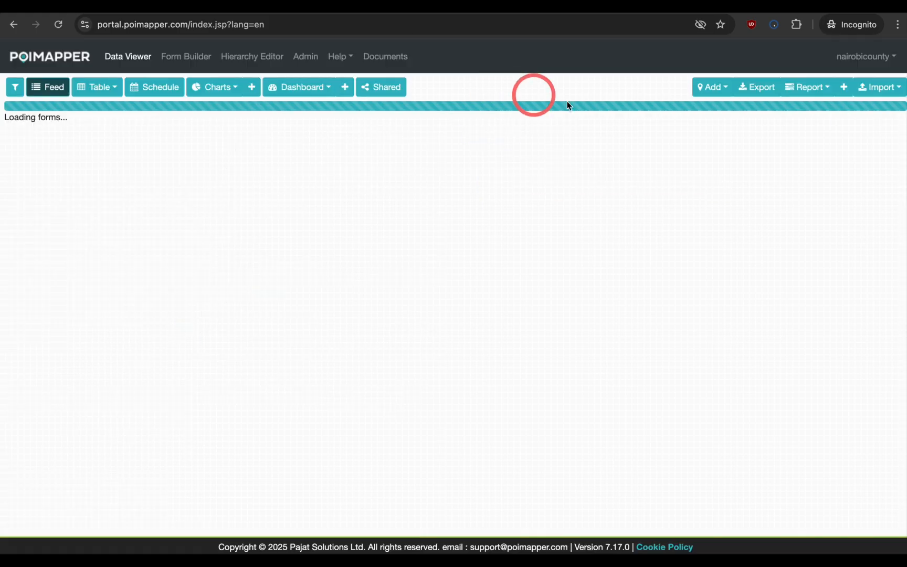
{"action": "left_click", "coordinate": [703, 93]}
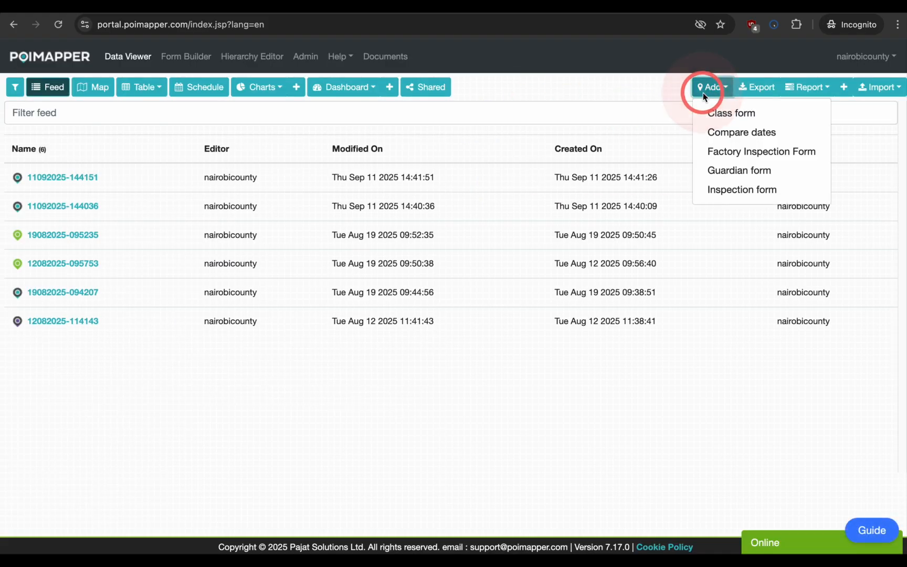
{"action": "left_click", "coordinate": [721, 132]}
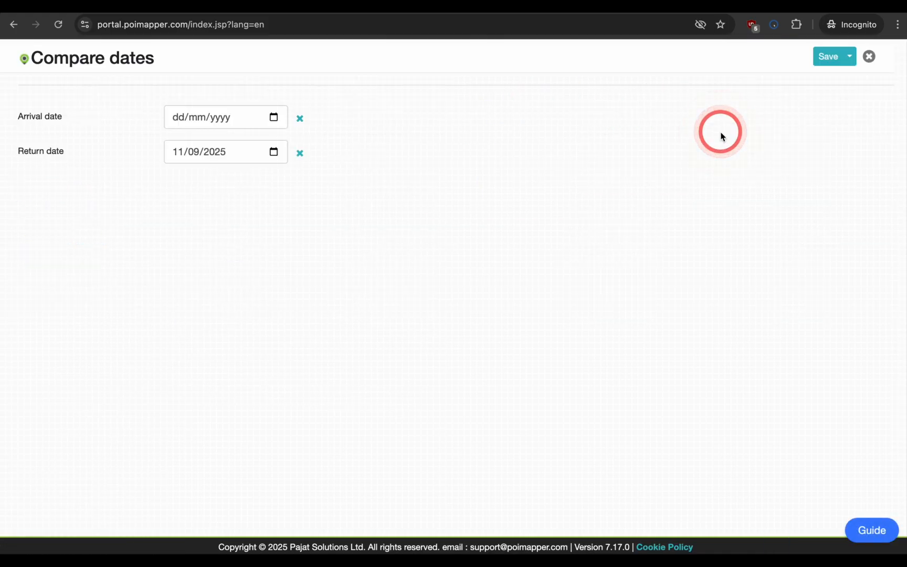